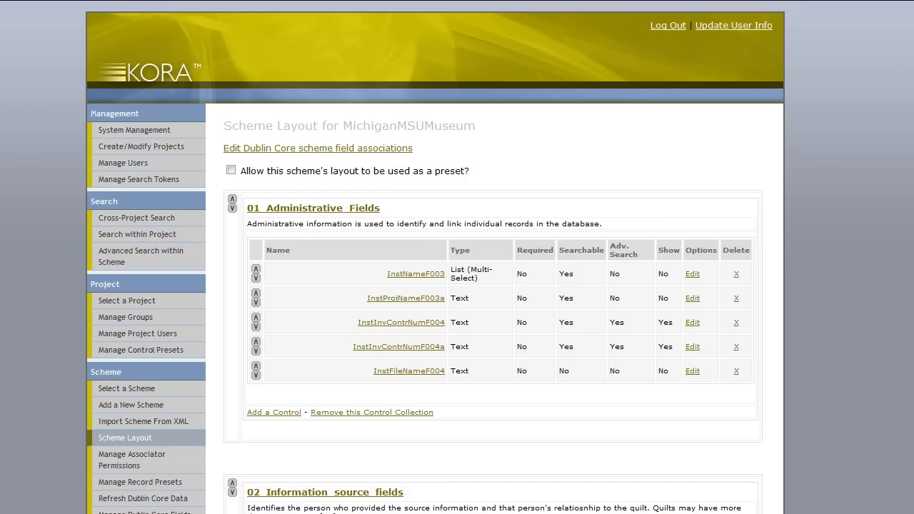
scroll(457, 285, down, 2)
scroll(457, 285, down, 2)
scroll(457, 286, down, 3)
scroll(457, 285, down, 5)
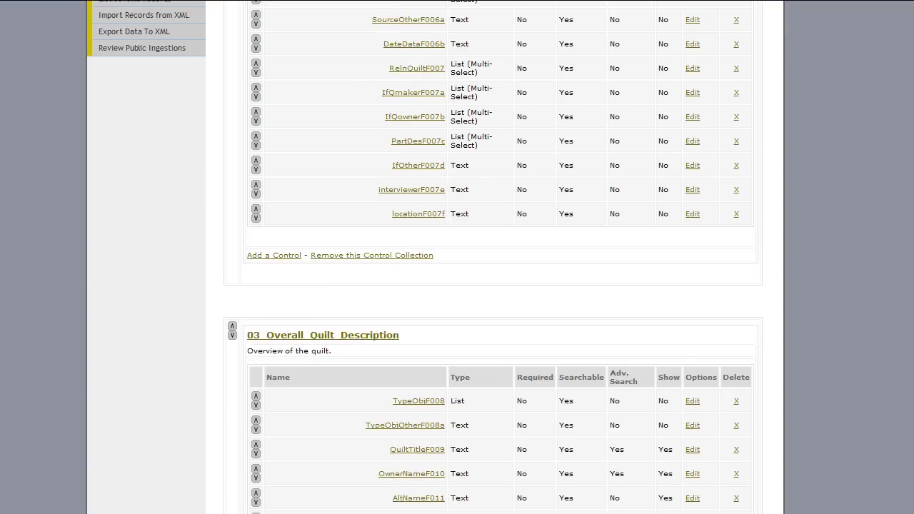
scroll(492, 285, down, 1)
scroll(493, 285, down, 2)
scroll(493, 285, down, 2)
scroll(492, 285, down, 1)
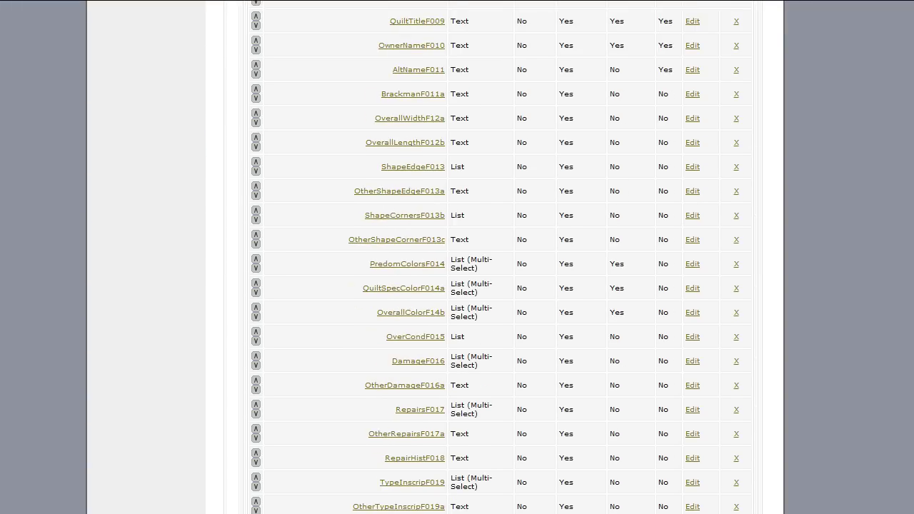
scroll(492, 285, down, 2)
scroll(492, 286, down, 2)
scroll(492, 286, down, 2)
scroll(492, 285, down, 2)
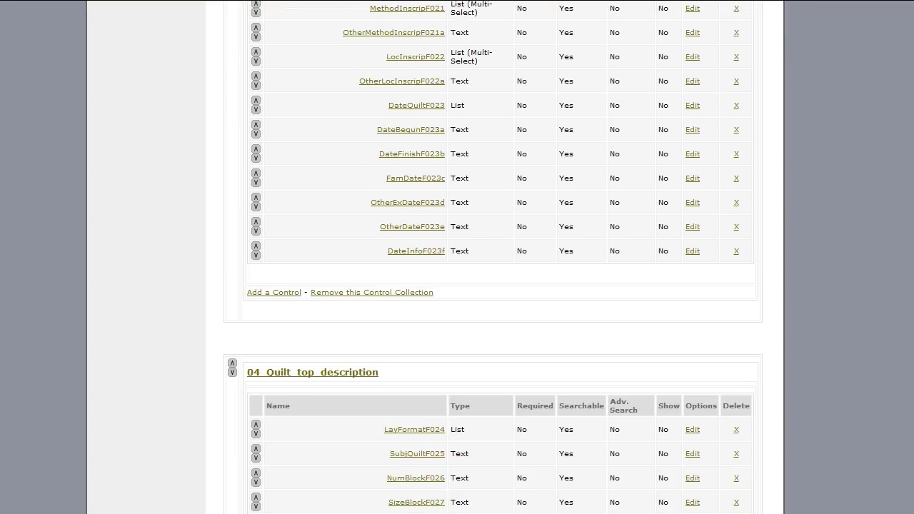
scroll(492, 286, down, 2)
scroll(493, 286, down, 3)
scroll(492, 285, down, 2)
scroll(492, 285, down, 1)
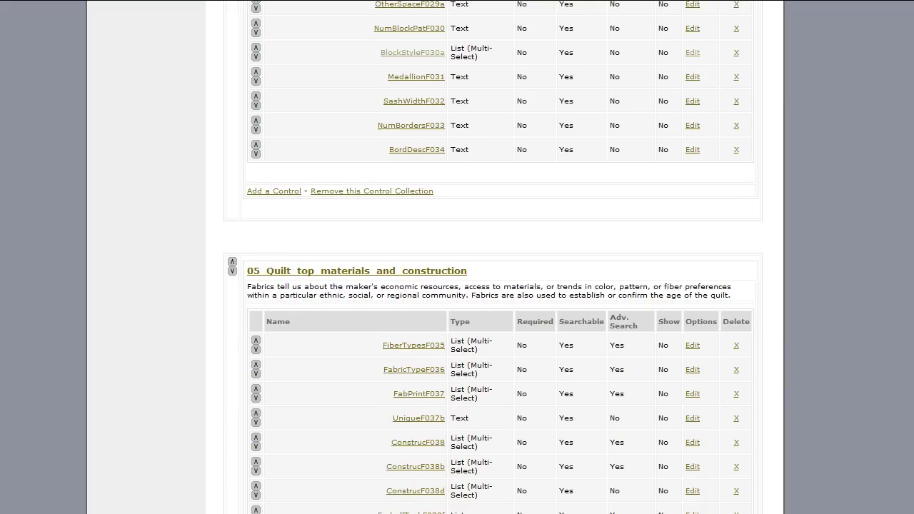
scroll(493, 285, down, 1)
scroll(492, 286, down, 2)
scroll(492, 285, down, 2)
scroll(493, 286, down, 2)
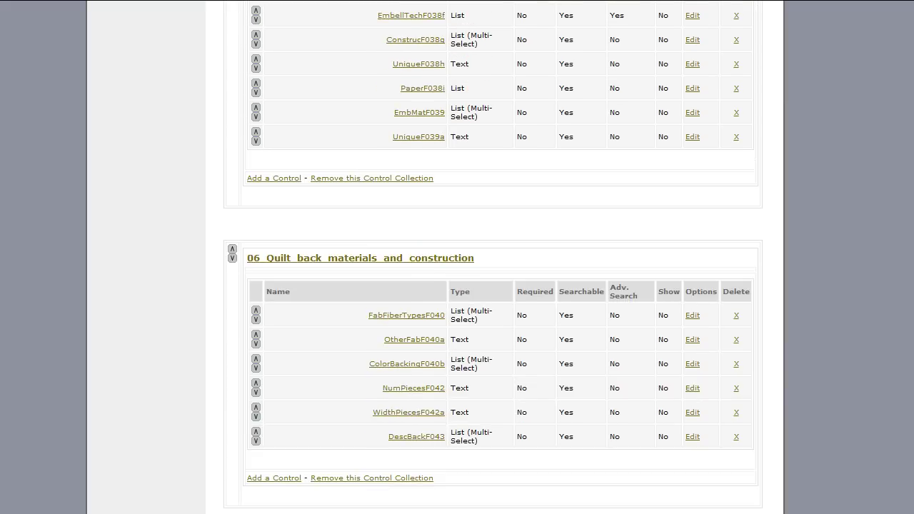
scroll(493, 286, down, 2)
scroll(493, 285, down, 1)
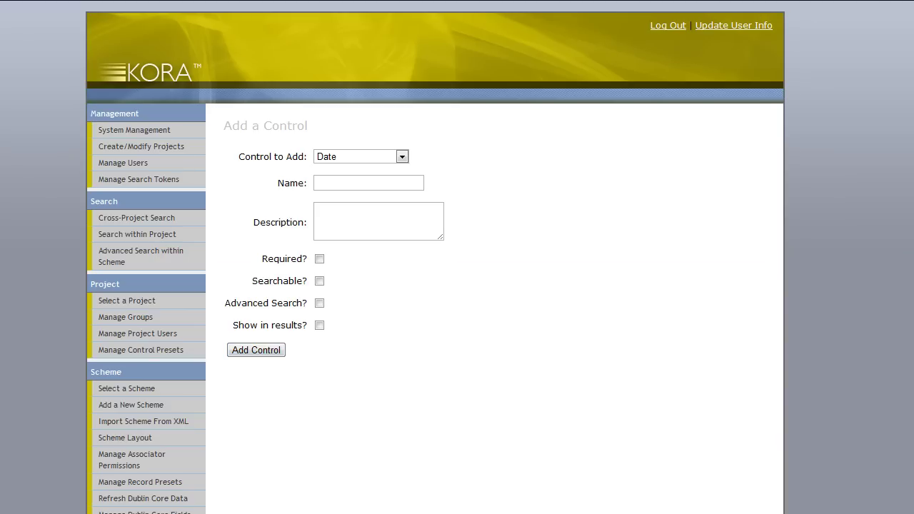
- Add a Text control named Location that is required, searchable and shown in results
key(t)
key(Tab)
text(Location)
key(Tab)
text(Location photo was taken.)
key(Tab)
key(space)
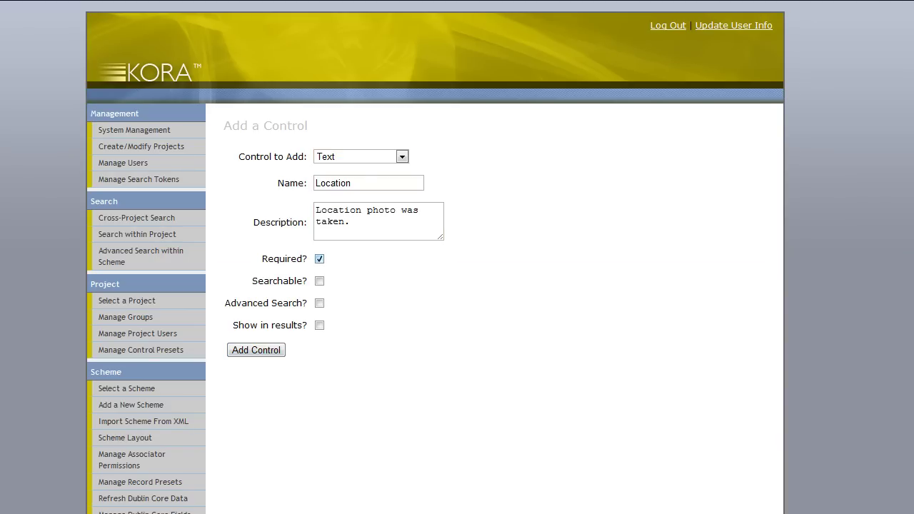
key(Tab)
key(space)
key(Tab)
key(Tab)
key(space)
key(Tab)
key(Return)
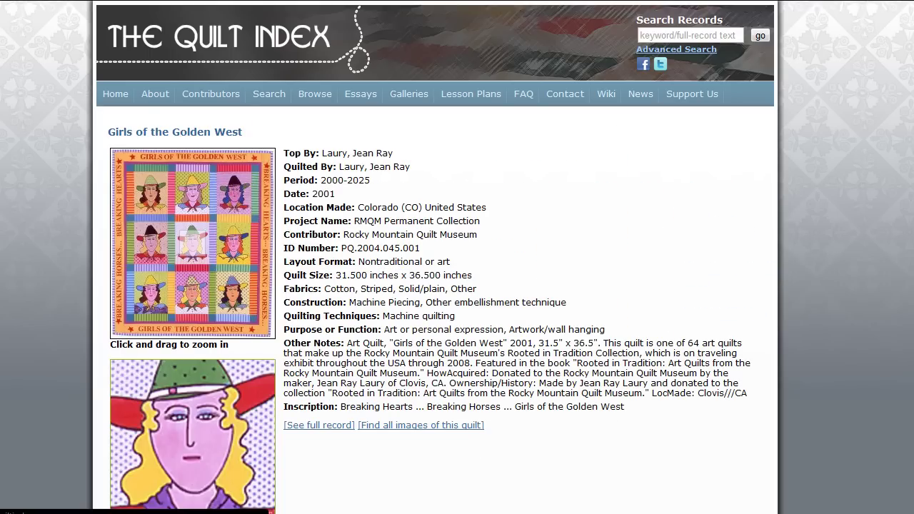
scroll(434, 286, down, 2)
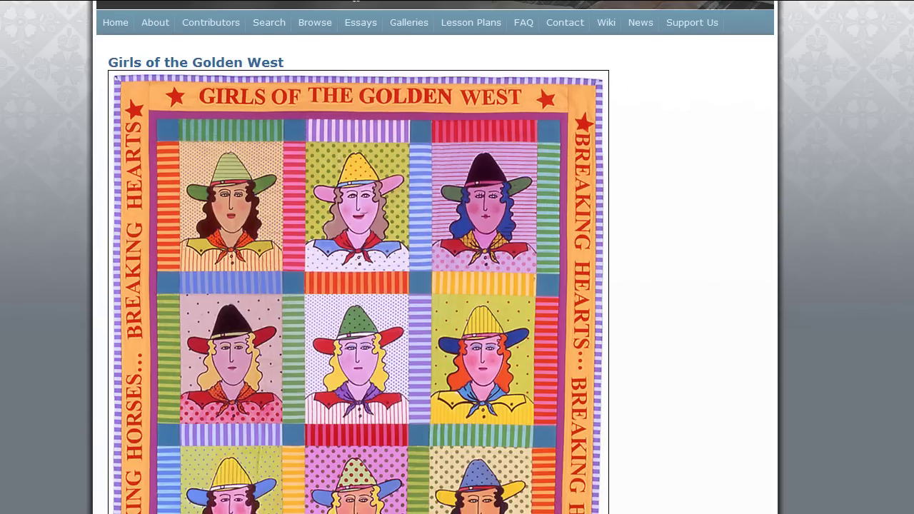
scroll(434, 285, down, 5)
scroll(434, 285, down, 3)
scroll(435, 285, down, 2)
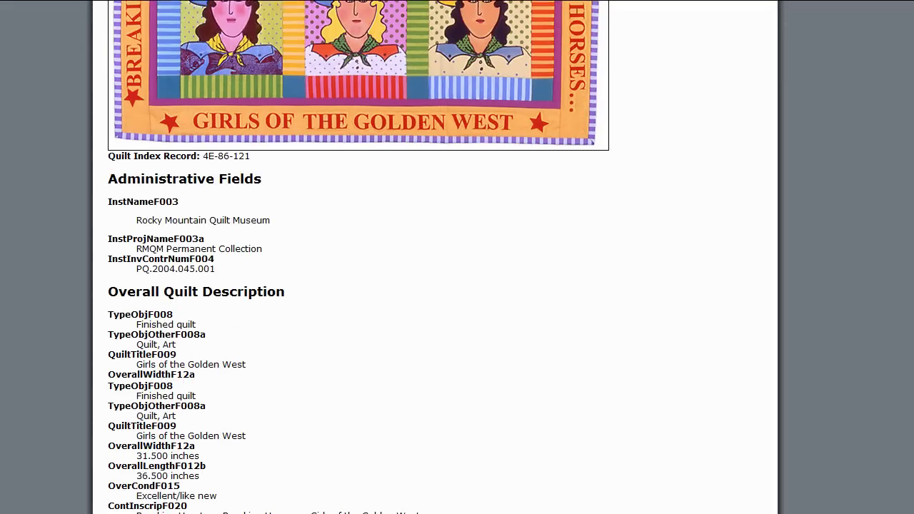
scroll(434, 286, down, 3)
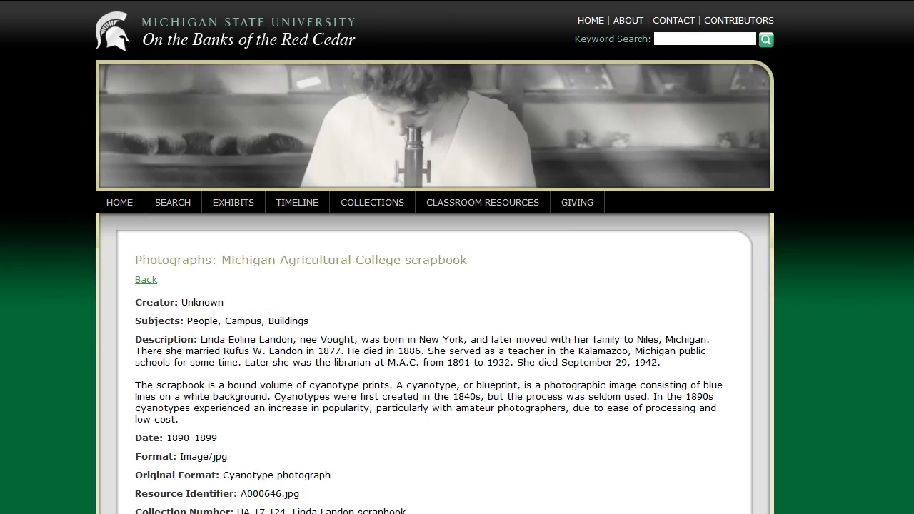
scroll(457, 286, down, 7)
- Enlarge the Fountain near the Greenhouse scrapbook photo in the lightbox
click(573, 303)
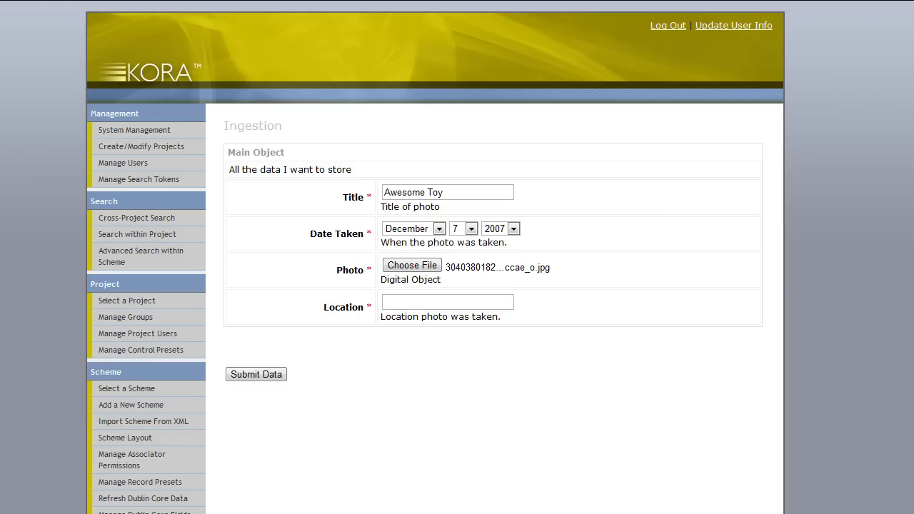
- Set Location to the suggested entry Work and submit the Awesome Toy record
key(Tab)
key(Down)
key(Return)
key(Return)
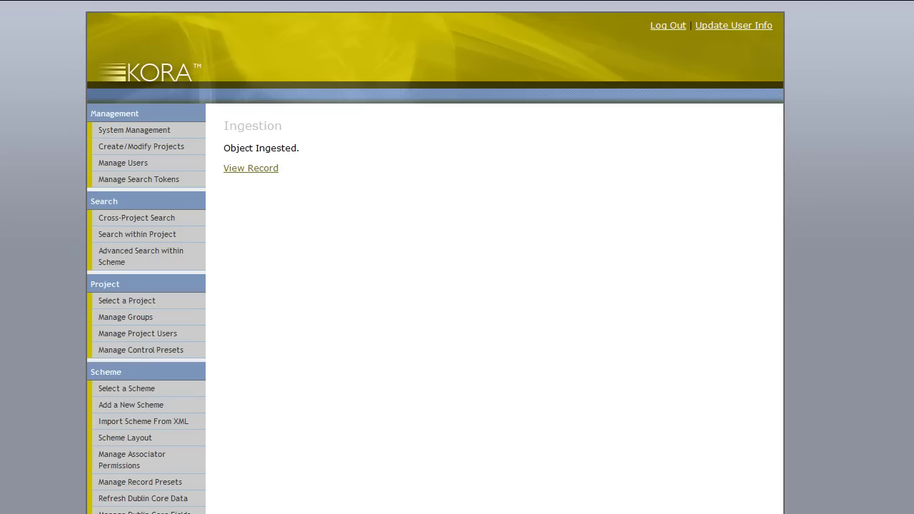